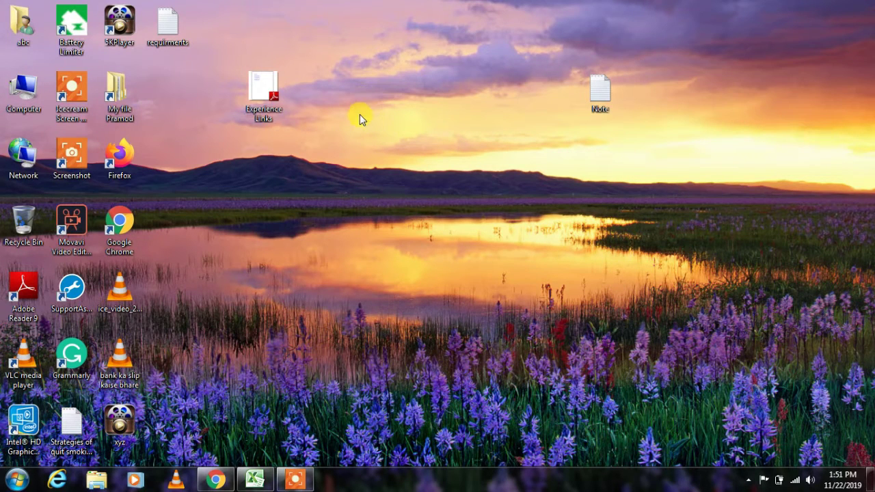
# Enable the Control Panel icon in the desktop icon settings of Personalization, apply it, and close the Personalization window.
pyautogui.press('i')
pyautogui.moveTo(373, 123)
pyautogui.mouseDown()
pyautogui.moveTo(392, 179)
pyautogui.moveTo(367, 137)
pyautogui.mouseUp()
pyautogui.rightClick(415, 123)
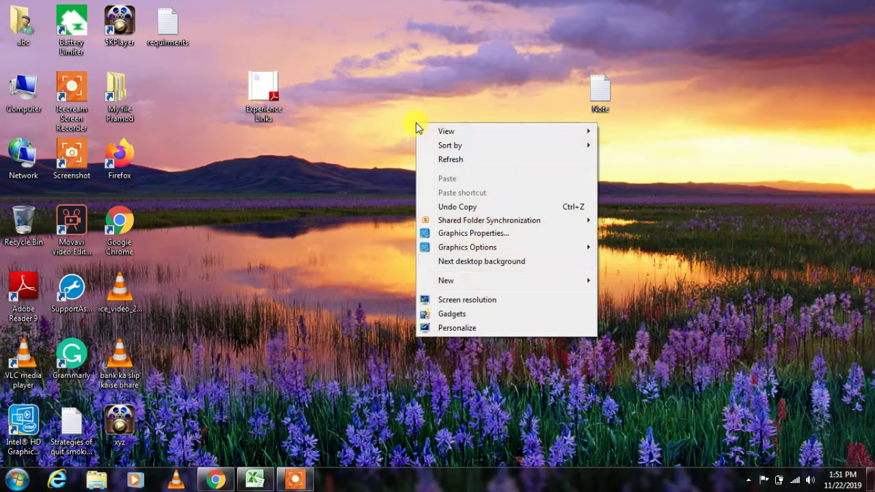
pyautogui.click(483, 331)
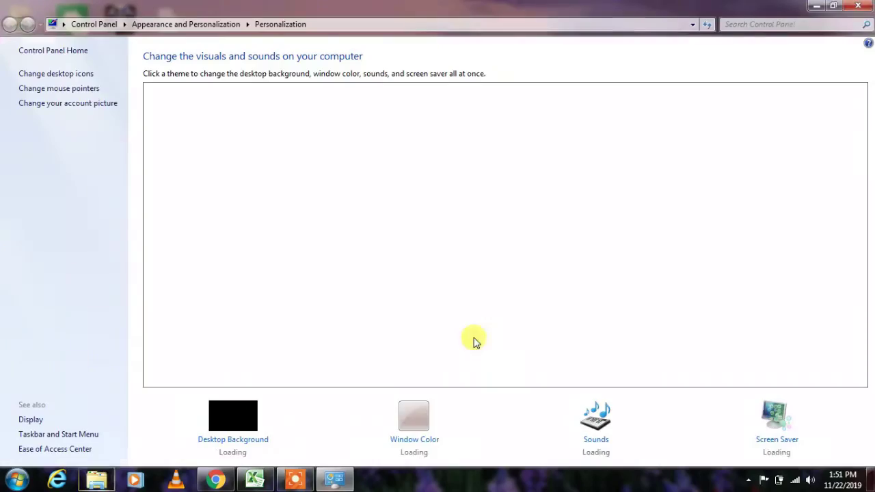
pyautogui.click(832, 6)
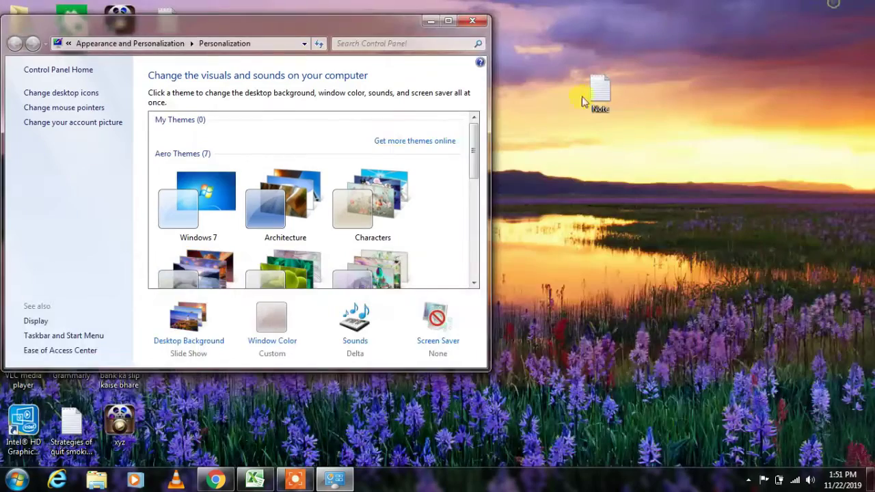
pyautogui.moveTo(235, 31); pyautogui.dragTo(553, 123)
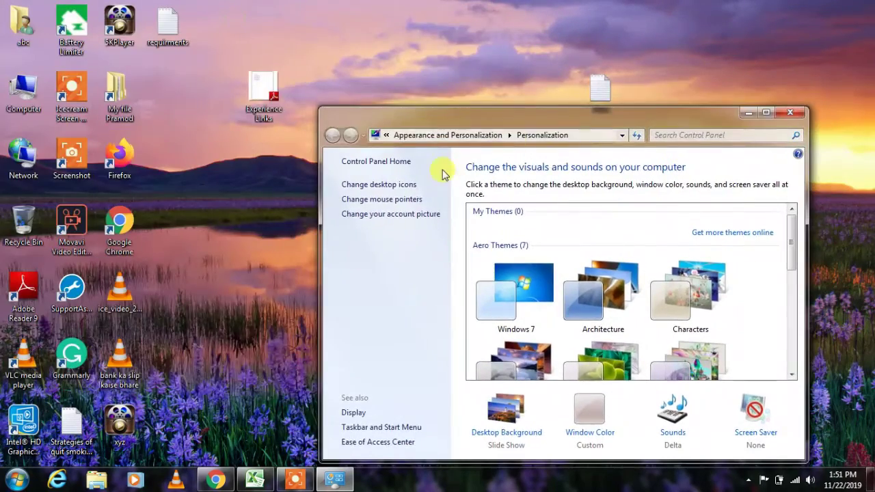
pyautogui.click(378, 186)
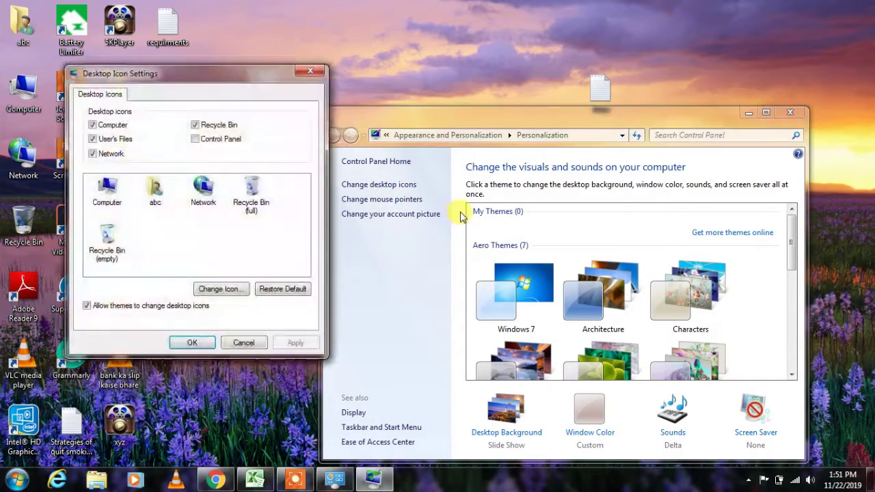
pyautogui.moveTo(102, 73); pyautogui.dragTo(417, 95)
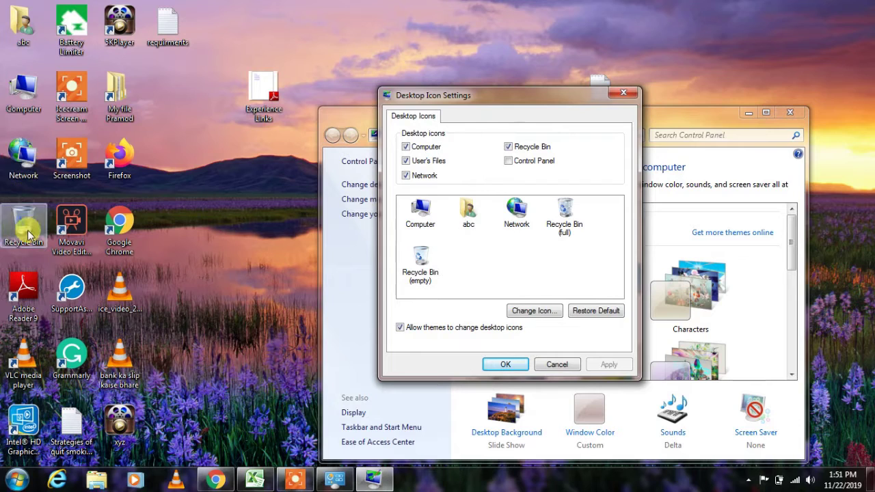
pyautogui.click(507, 162)
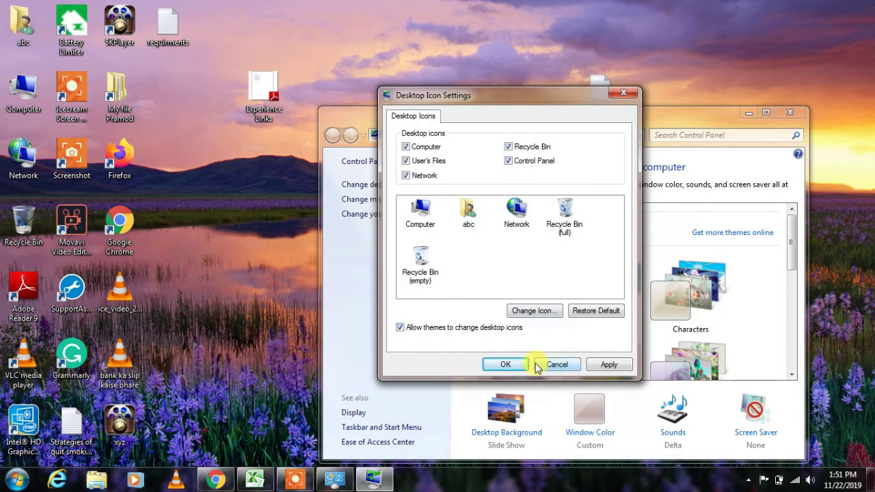
pyautogui.click(501, 369)
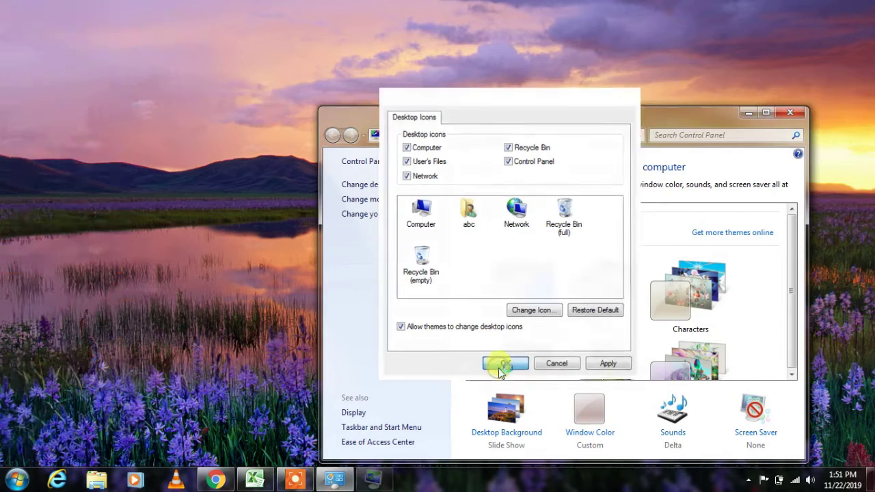
pyautogui.click(158, 89)
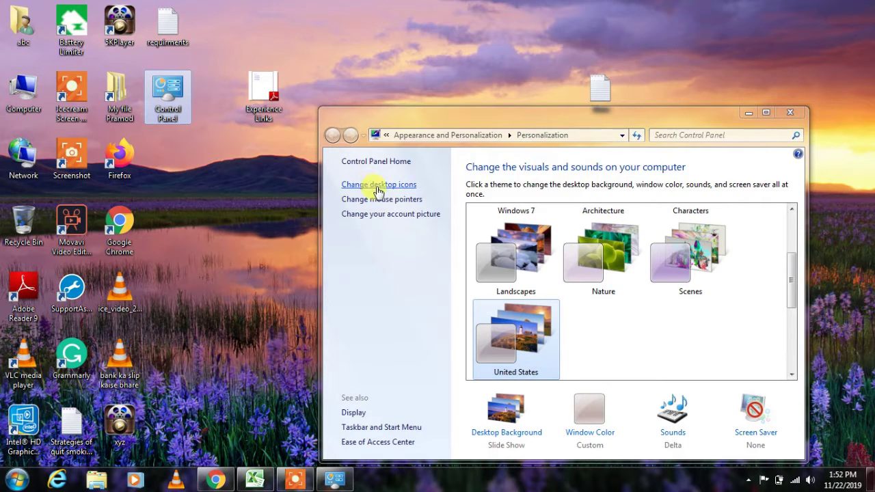
pyautogui.click(791, 112)
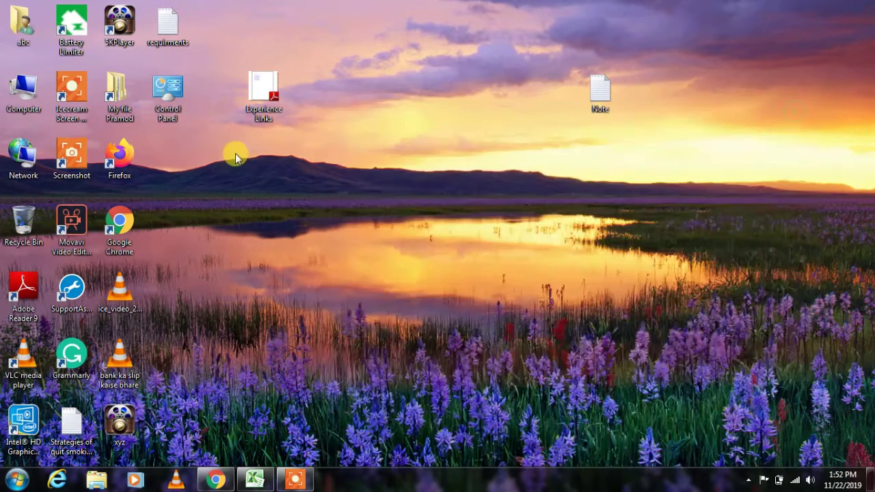
# Remove the Control Panel icon from the desktop through the desktop icon settings, and close both settings windows.
pyautogui.rightClick(362, 127)
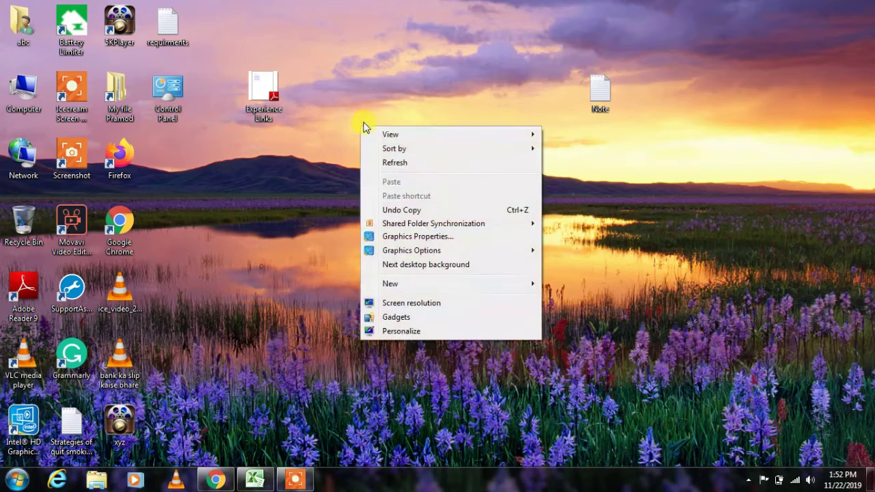
pyautogui.click(429, 332)
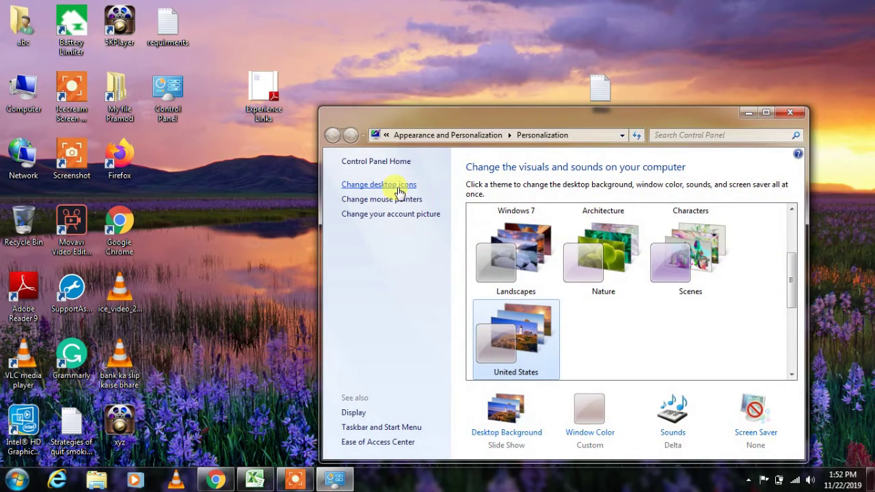
pyautogui.click(399, 191)
pyautogui.moveTo(279, 106); pyautogui.dragTo(723, 165)
pyautogui.click(673, 232)
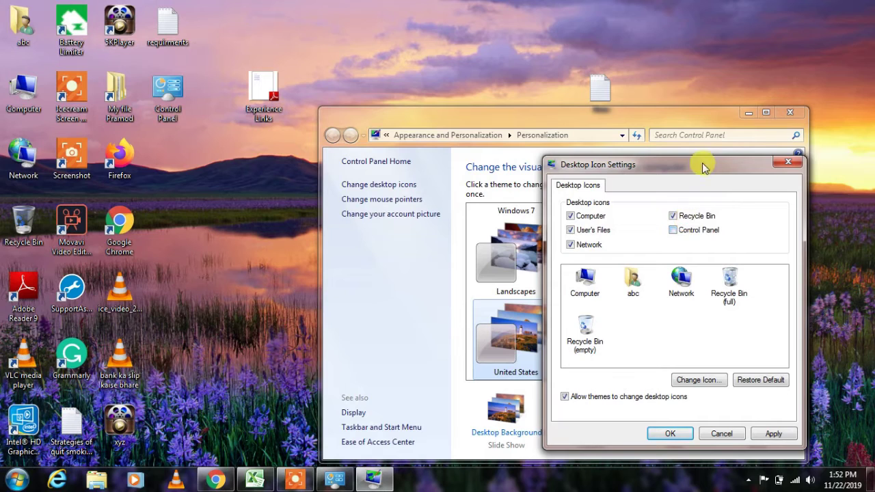
pyautogui.moveTo(702, 166); pyautogui.dragTo(681, 85)
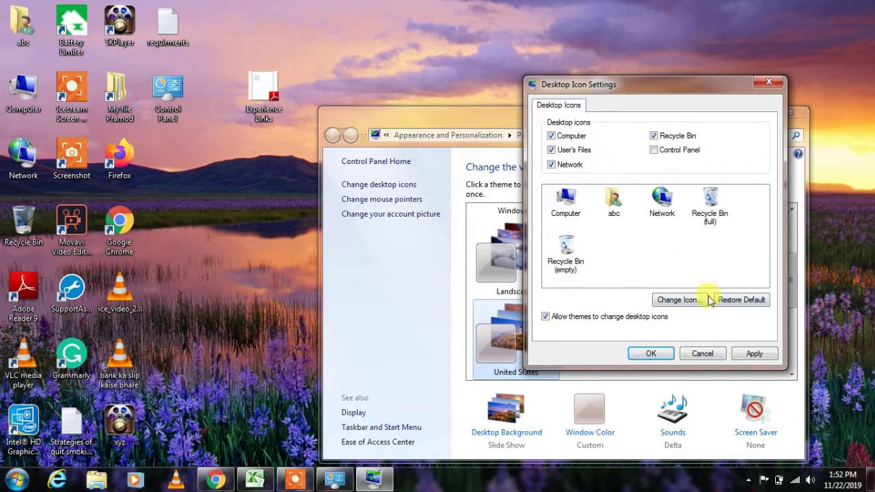
pyautogui.click(754, 353)
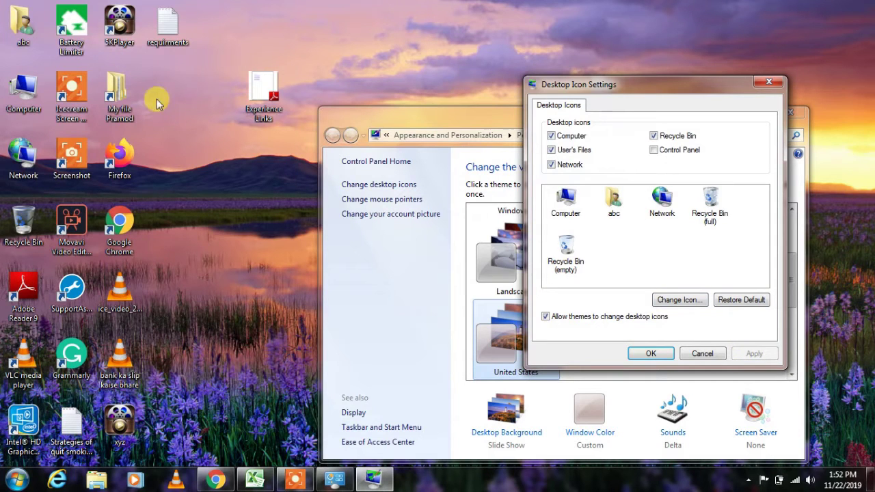
pyautogui.click(169, 75)
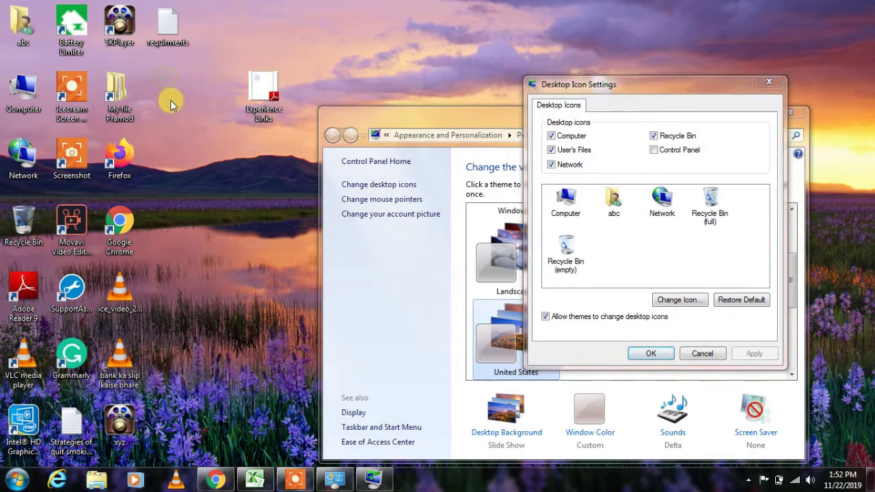
pyautogui.click(773, 80)
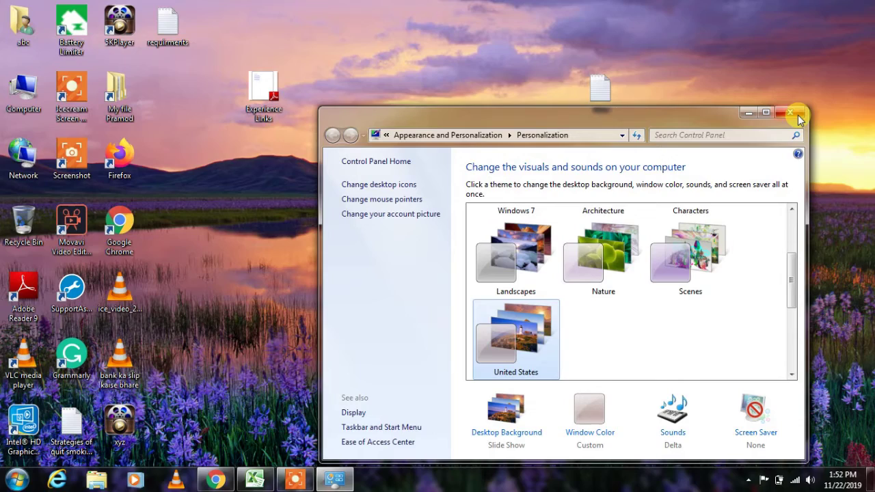
pyautogui.click(795, 111)
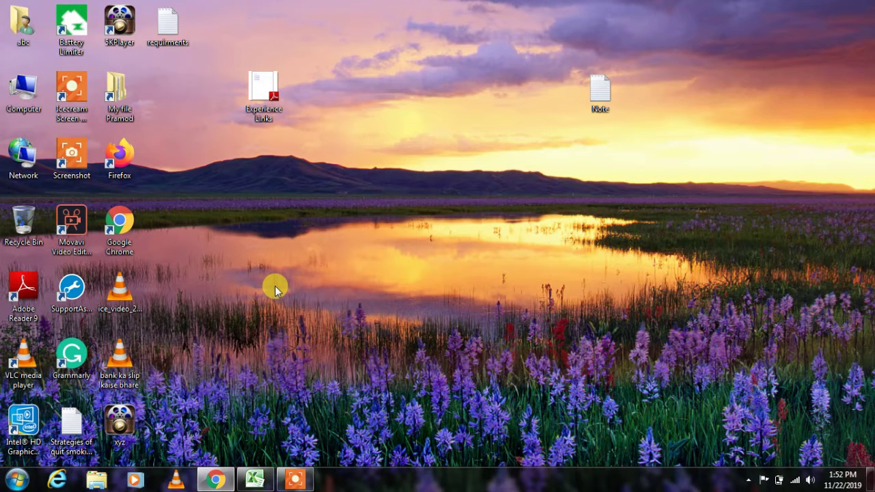
# Place an Adobe Reader 9 shortcut from the list of installed programs onto an empty area of the desktop.
pyautogui.click(19, 484)
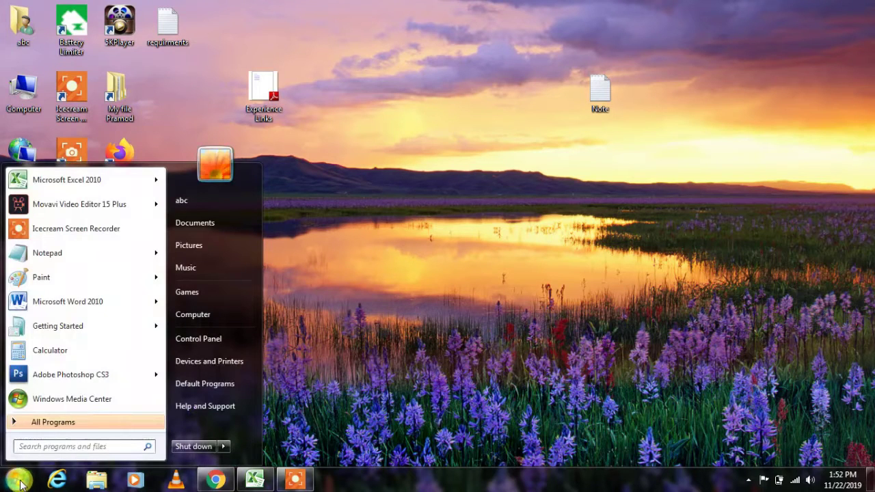
pyautogui.click(51, 423)
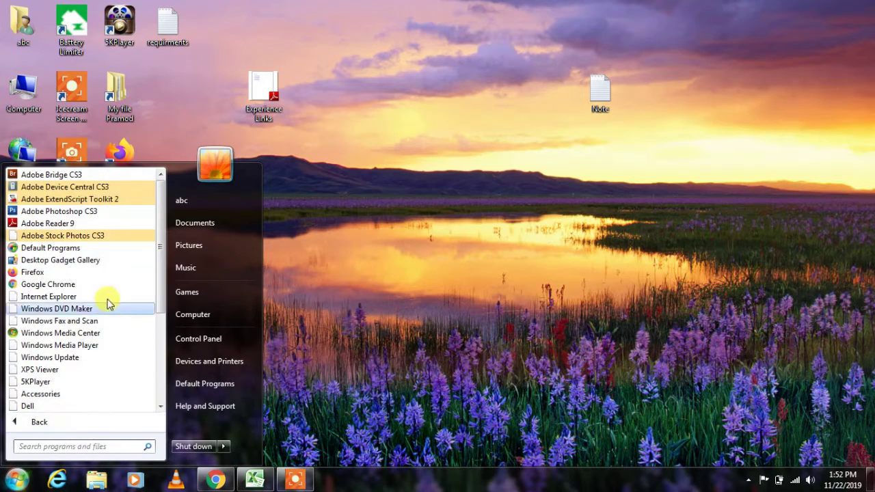
pyautogui.moveTo(158, 214)
pyautogui.mouseDown()
pyautogui.moveTo(162, 260)
pyautogui.moveTo(162, 226)
pyautogui.mouseUp()
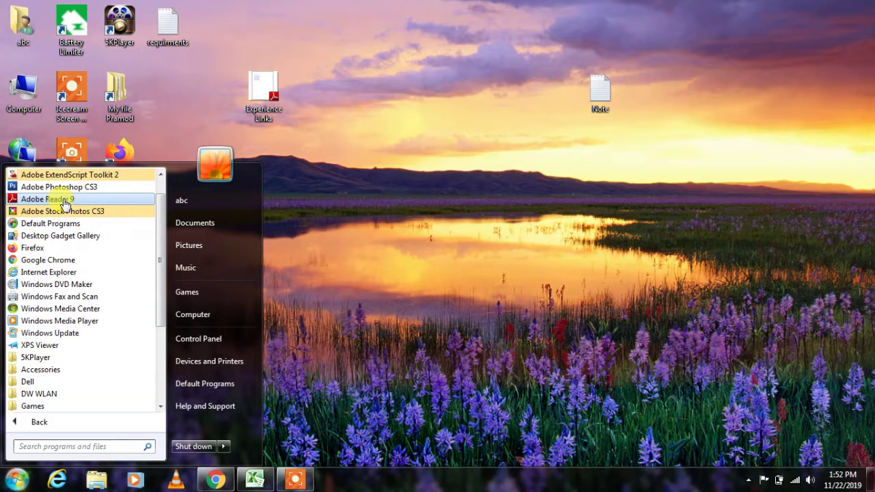
pyautogui.moveTo(65, 203); pyautogui.dragTo(464, 185)
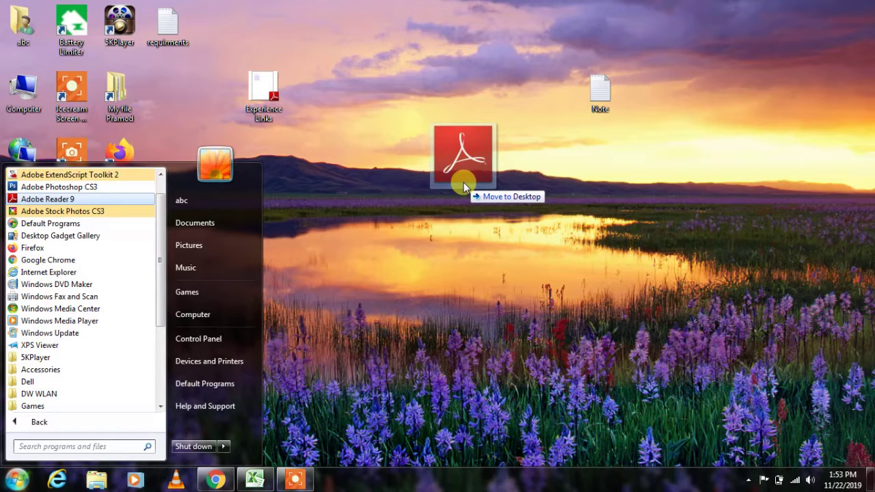
pyautogui.moveTo(464, 185); pyautogui.dragTo(463, 185)
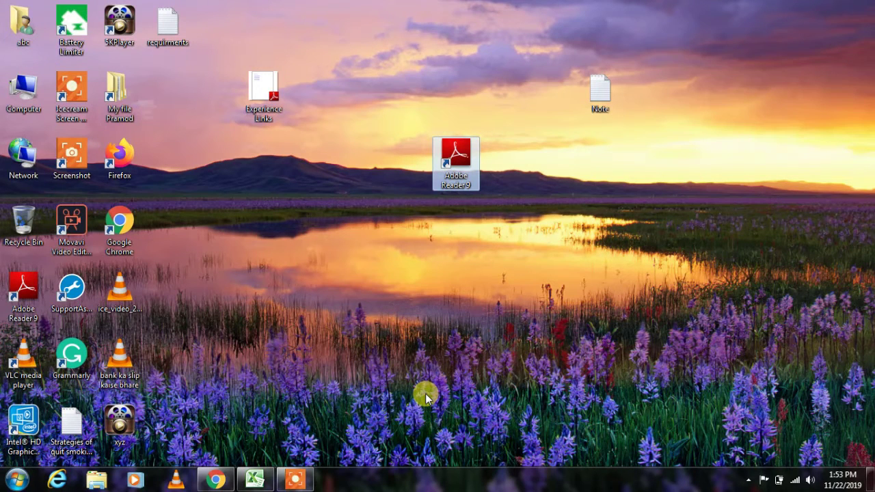
# Delete the Adobe Reader 9 shortcut near the middle of the desktop and confirm the deletion.
pyautogui.rightClick(452, 144)
pyautogui.click(485, 317)
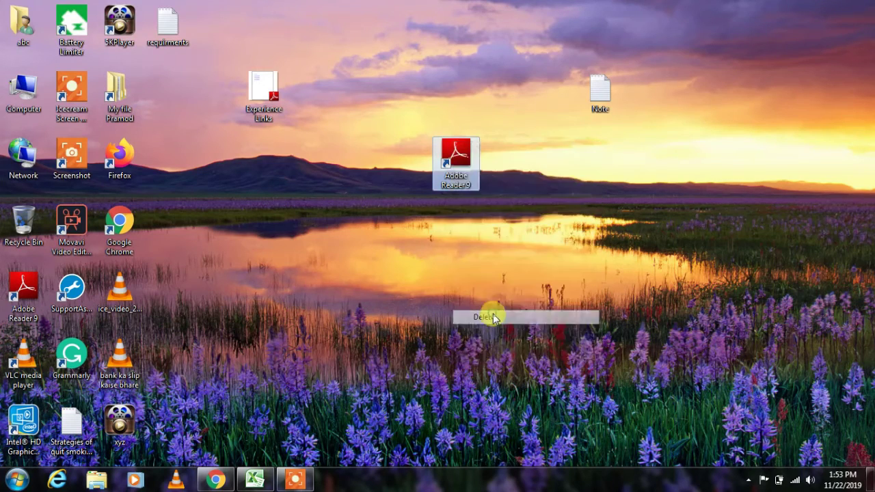
pyautogui.click(477, 313)
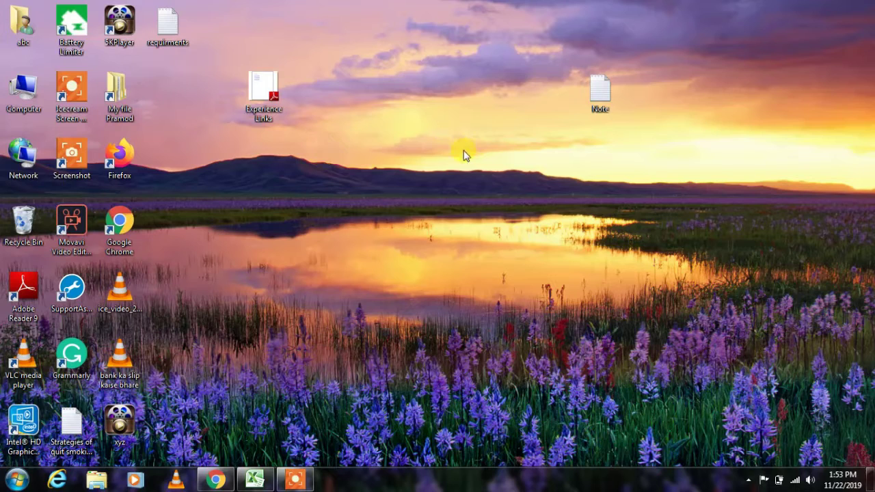
# Hide all icons on the desktop.
pyautogui.click(384, 85)
pyautogui.rightClick(410, 132)
pyautogui.moveTo(469, 136)
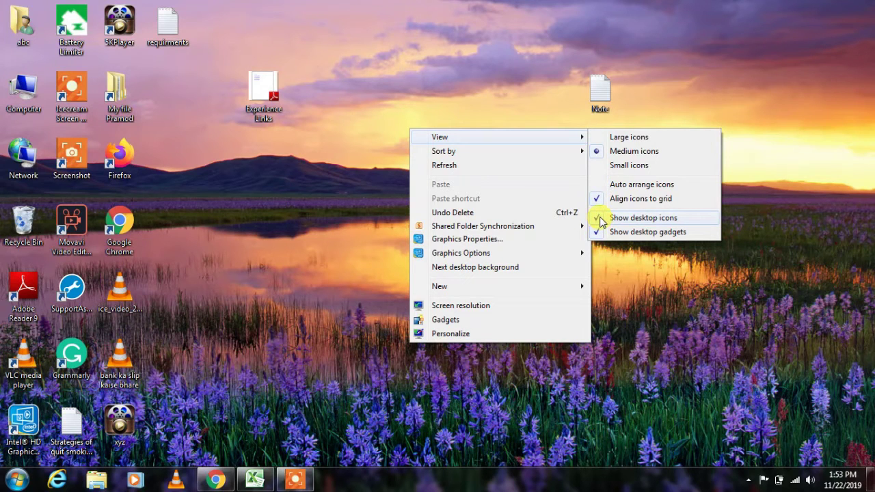
pyautogui.click(601, 220)
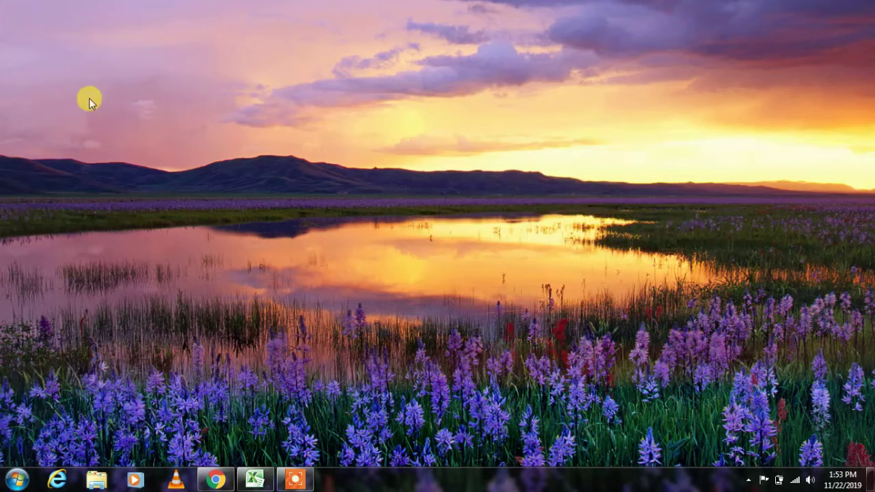
# Show the hidden desktop icons again.
pyautogui.rightClick(459, 80)
pyautogui.moveTo(535, 96)
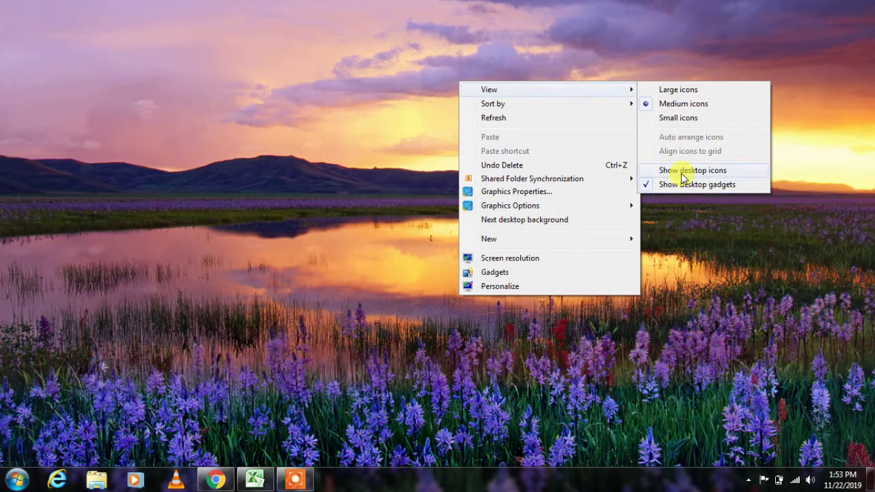
pyautogui.click(682, 172)
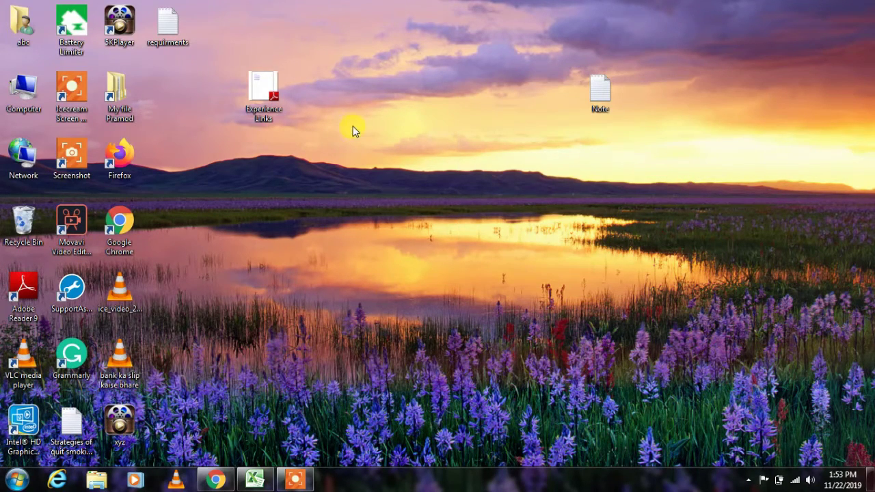
# Set the desktop icon size to small icons.
pyautogui.rightClick(376, 123)
pyautogui.moveTo(499, 152)
pyautogui.moveTo(511, 133)
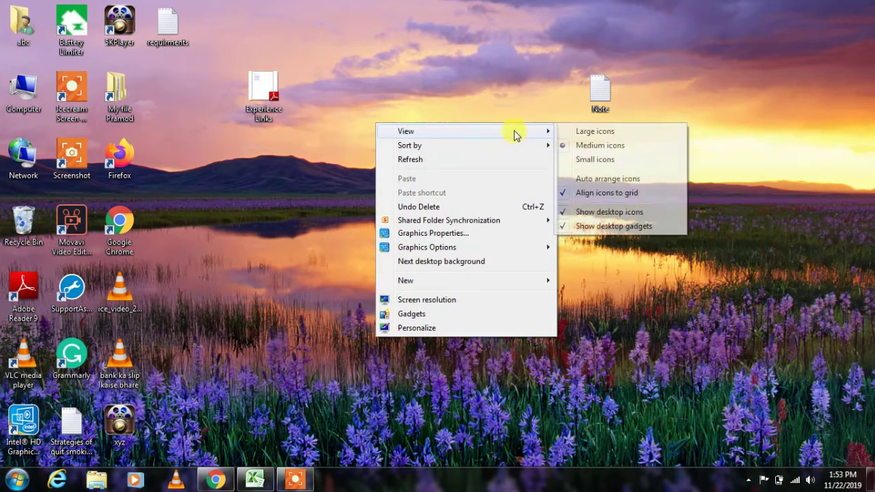
pyautogui.click(608, 162)
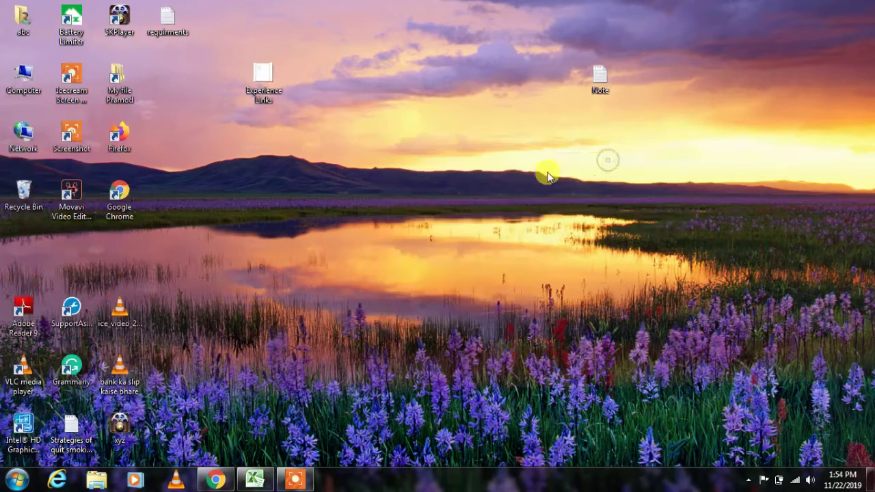
# Set the desktop icon size to medium icons.
pyautogui.rightClick(399, 112)
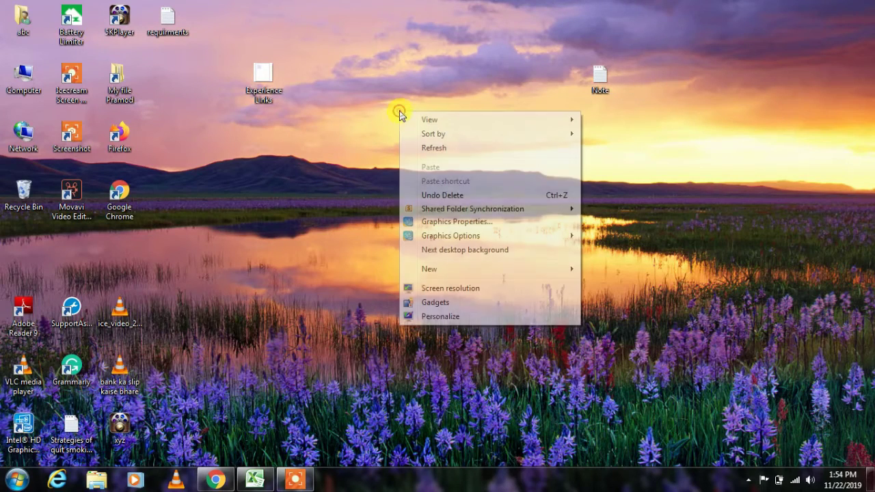
pyautogui.moveTo(517, 121)
pyautogui.click(604, 139)
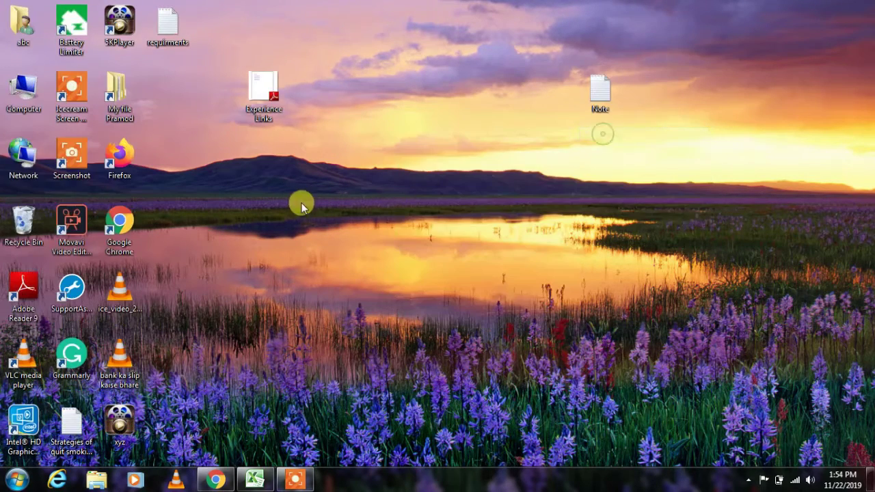
# Set the desktop icon size to large icons.
pyautogui.rightClick(493, 115)
pyautogui.moveTo(581, 123)
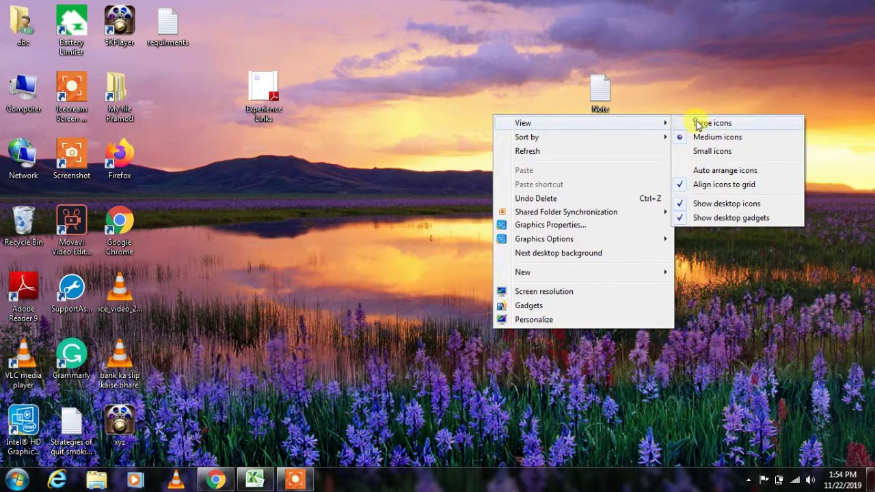
pyautogui.click(697, 123)
# Set the desktop icon size back to medium icons.
pyautogui.rightClick(480, 175)
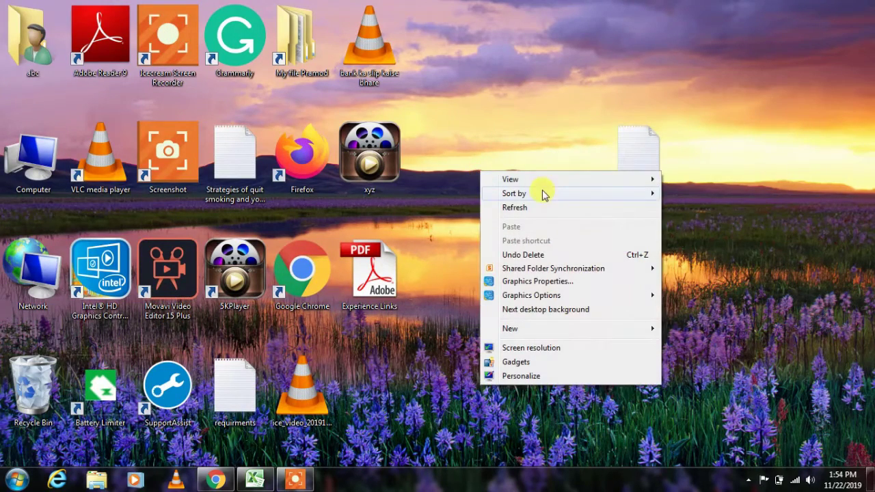
pyautogui.moveTo(549, 180)
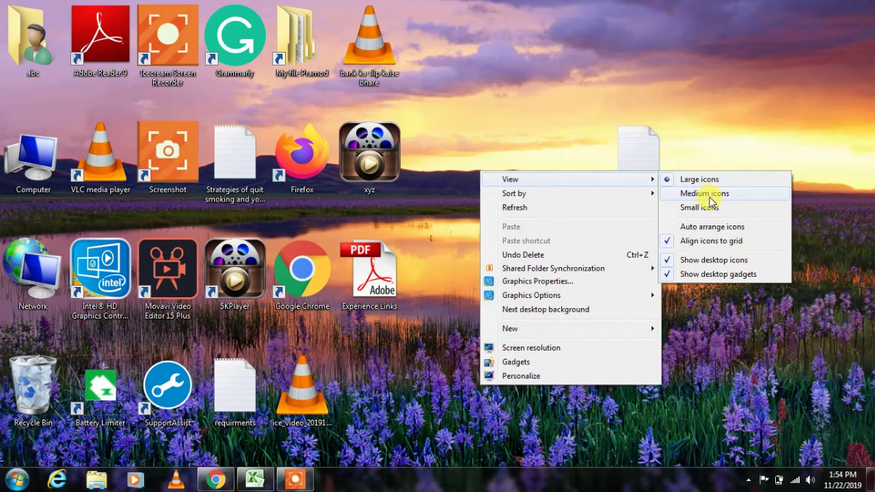
pyautogui.click(711, 198)
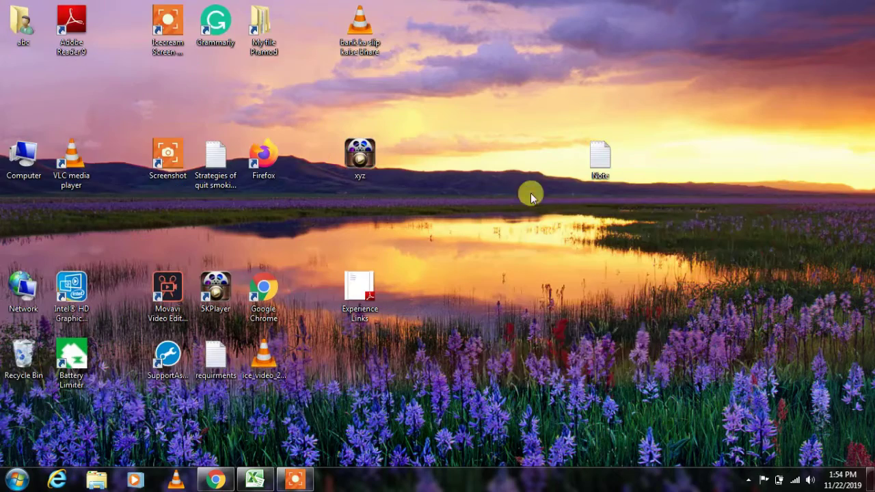
# Set the desktop icon size to small icons.
pyautogui.rightClick(481, 138)
pyautogui.moveTo(537, 146)
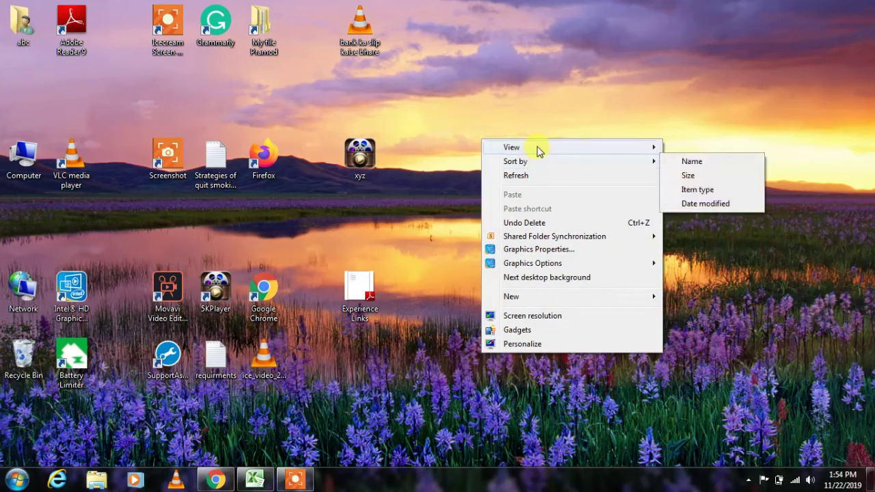
pyautogui.click(718, 175)
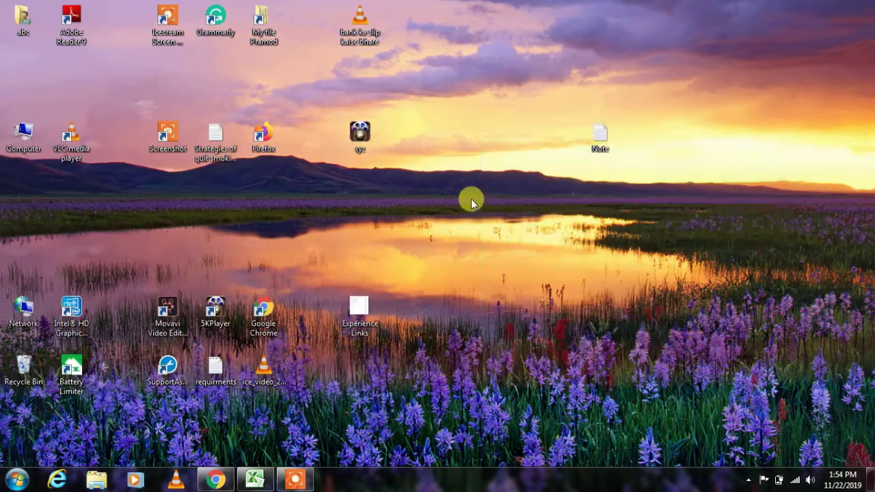
# Sort the desktop icons by name.
pyautogui.rightClick(483, 150)
pyautogui.moveTo(522, 168)
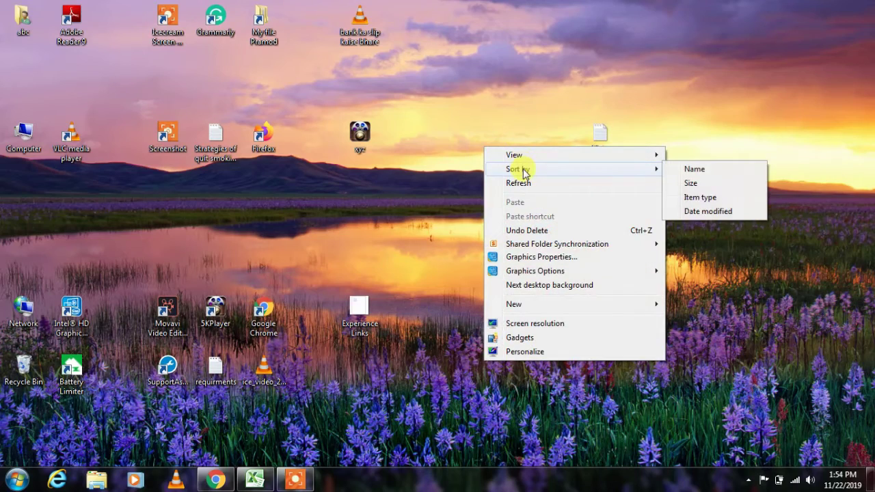
pyautogui.click(747, 173)
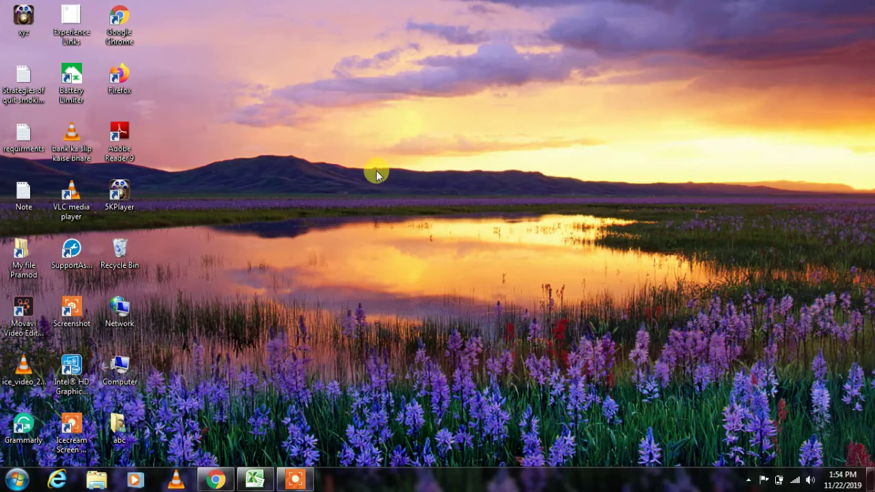
# Sort the desktop icons by date modified.
pyautogui.rightClick(375, 172)
pyautogui.moveTo(437, 195)
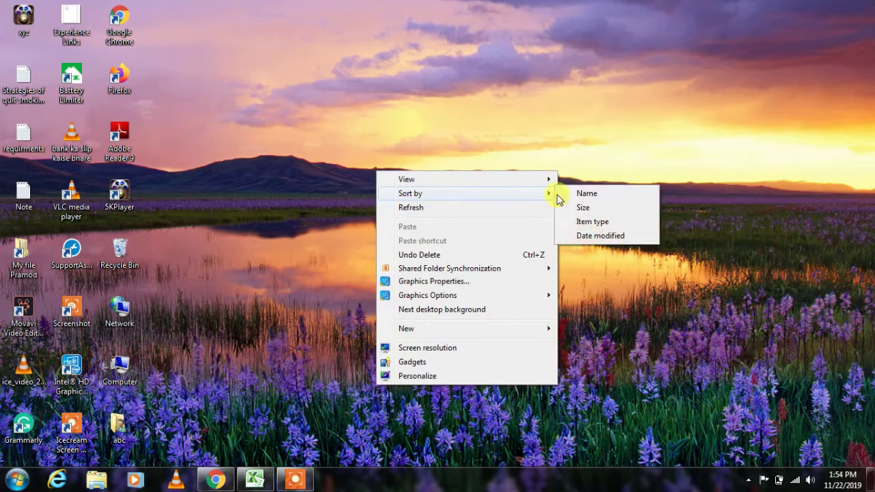
pyautogui.click(632, 236)
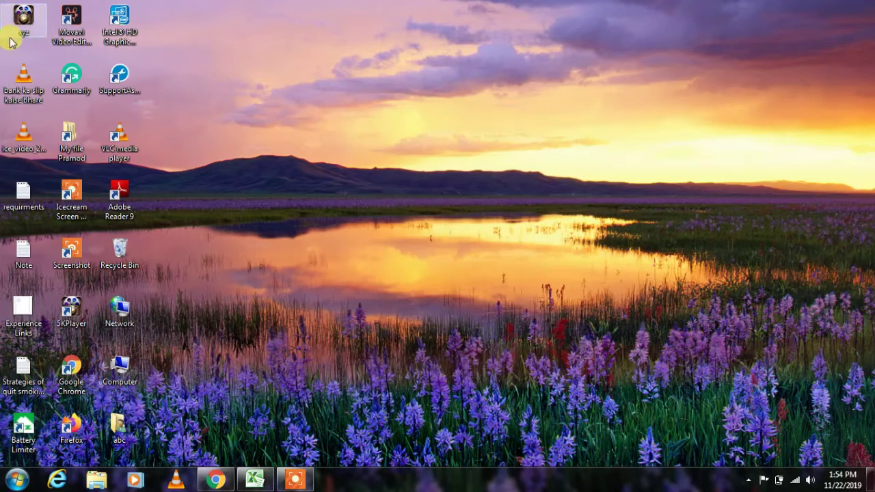
# Sort the desktop icons by size.
pyautogui.rightClick(371, 199)
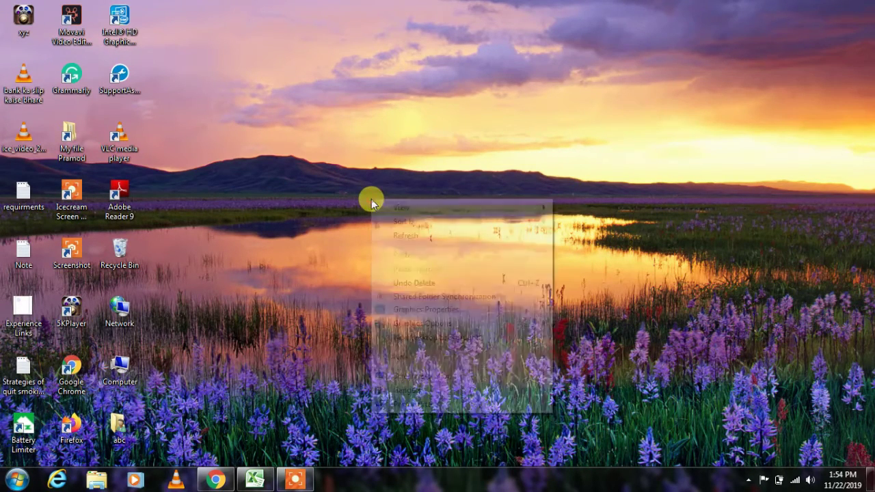
pyautogui.moveTo(426, 222)
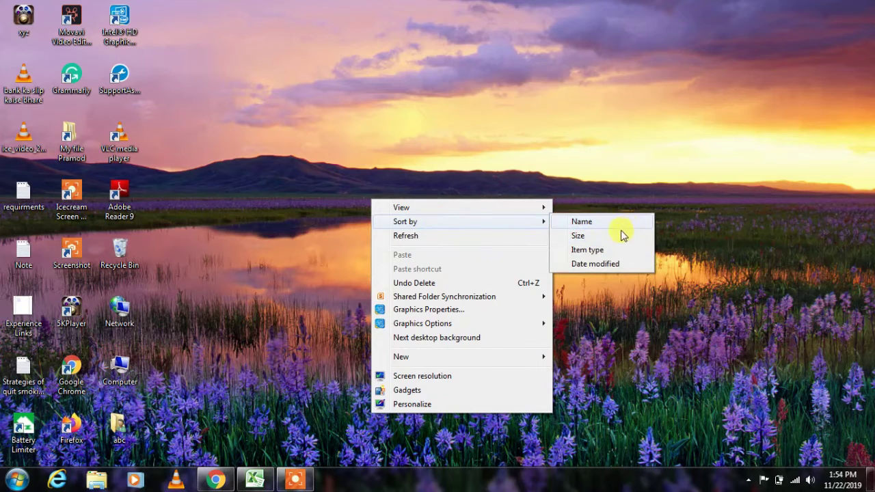
pyautogui.click(623, 235)
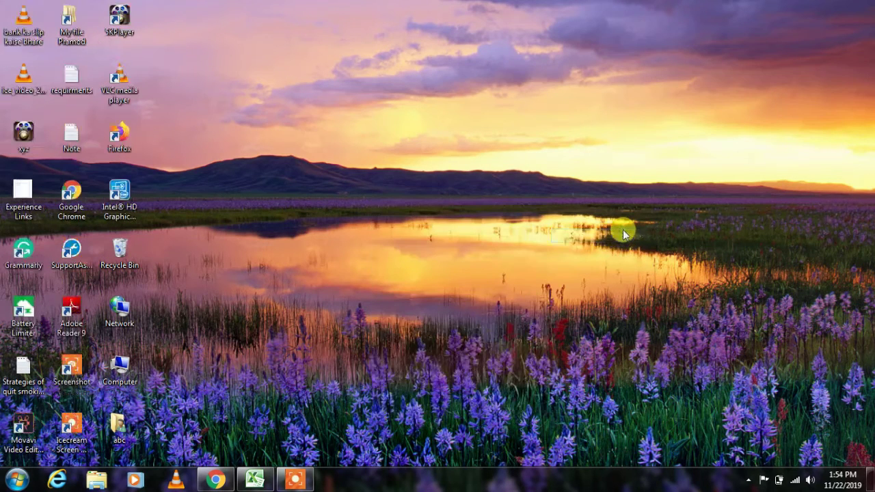
# Sort the desktop icons by name again, in ascending order.
pyautogui.rightClick(319, 150)
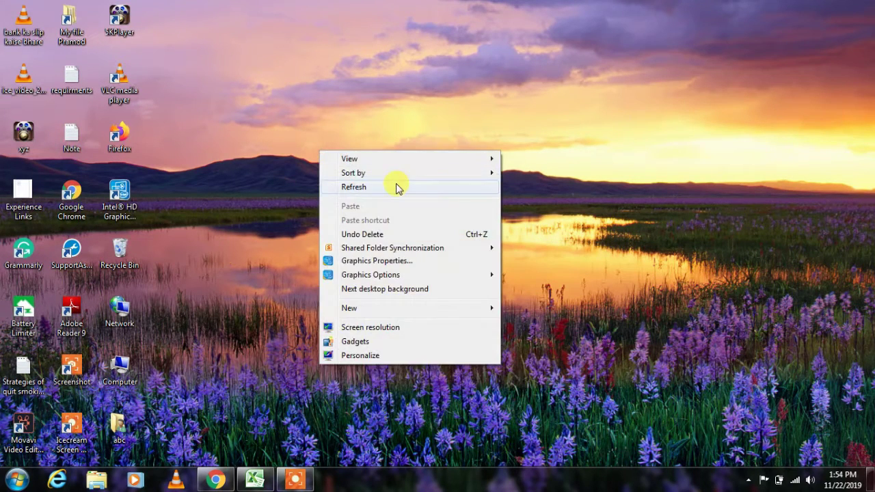
pyautogui.moveTo(443, 175)
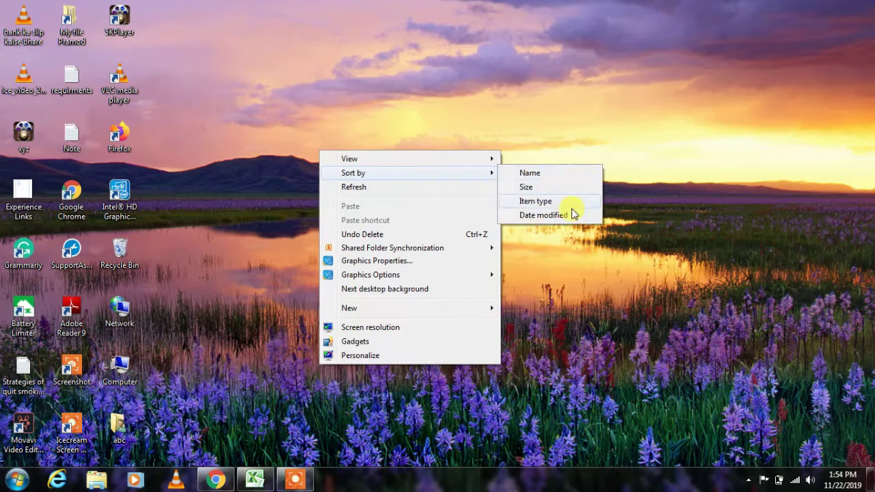
pyautogui.click(540, 173)
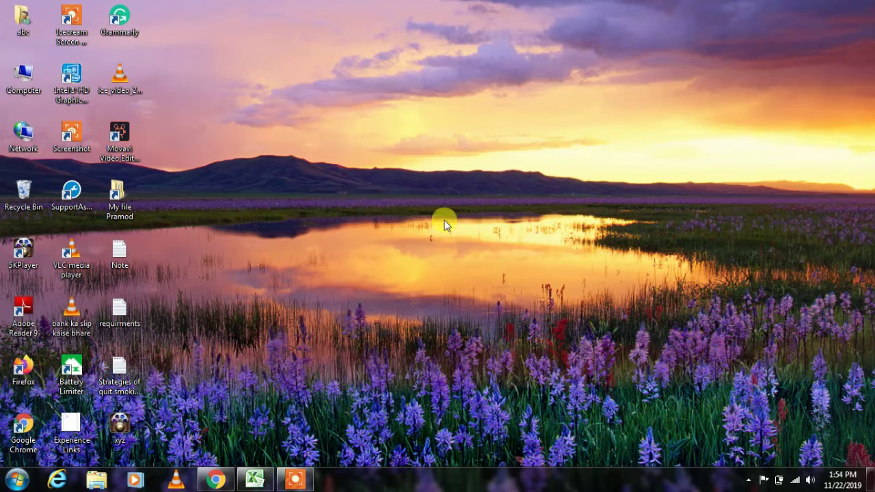
# Refresh the desktop repeatedly.
pyautogui.rightClick(462, 87)
pyautogui.click(511, 130)
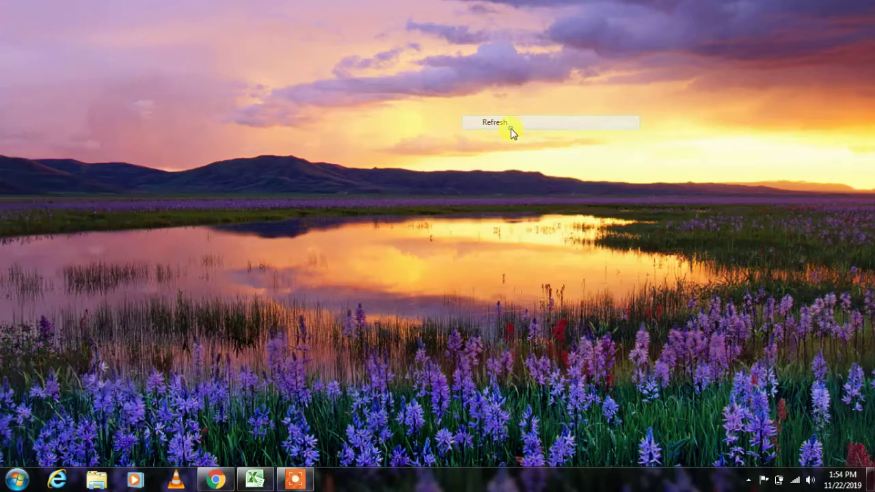
pyautogui.rightClick(432, 81)
pyautogui.click(461, 115)
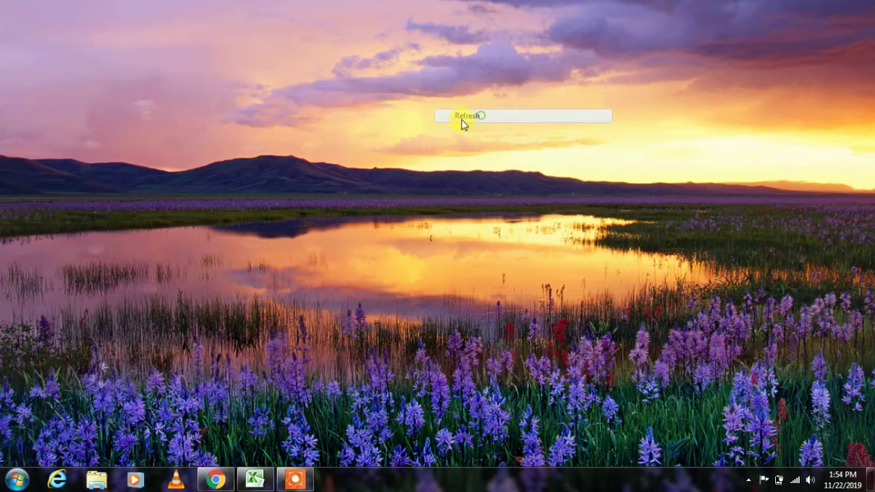
pyautogui.rightClick(413, 94)
pyautogui.click(632, 119)
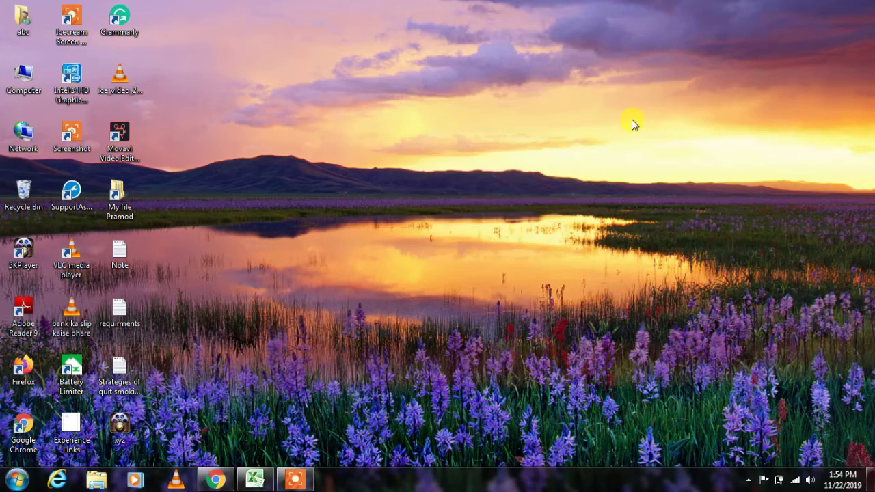